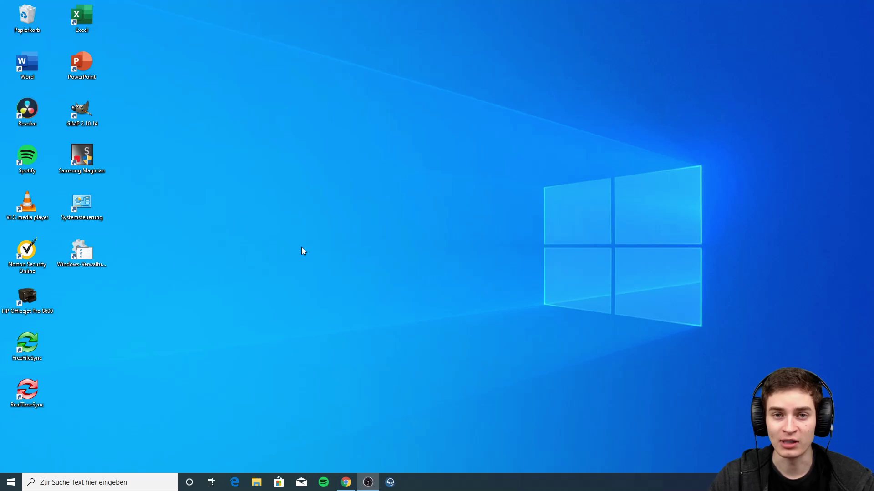
Move the Samsung Magician shortcut to an empty area in the middle of the desktop
left_click_drag(83, 153, 410, 201)
left_click_drag(344, 162, 488, 248)
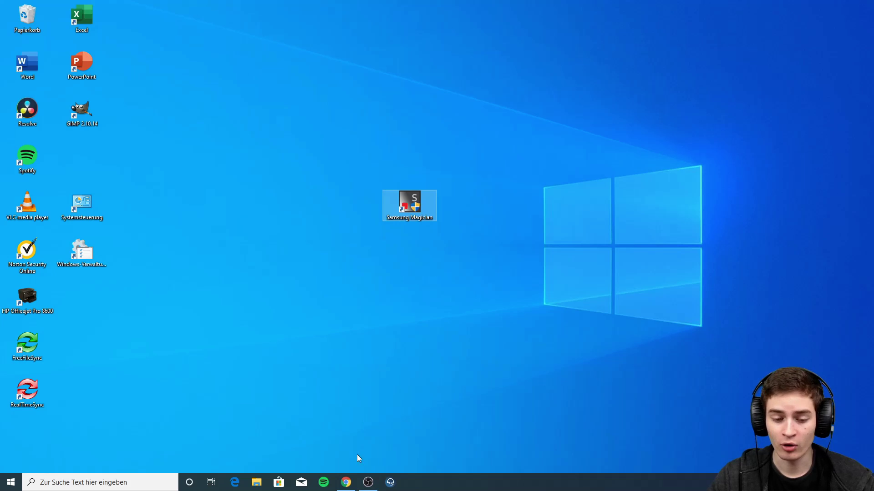
Switch to Chrome and review the drive information features on the Samsung Magician page, including the TBW, authenticity and S.M.A.R.T checks
left_click(346, 482)
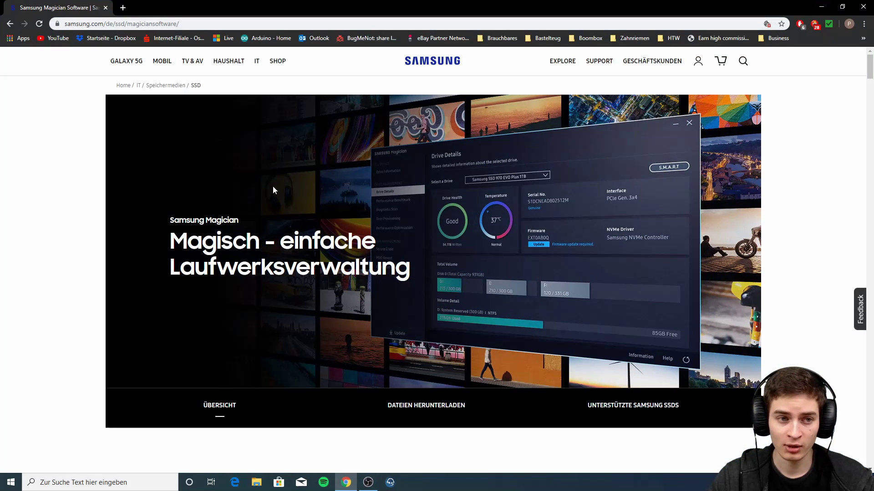
mouse_move(239, 63)
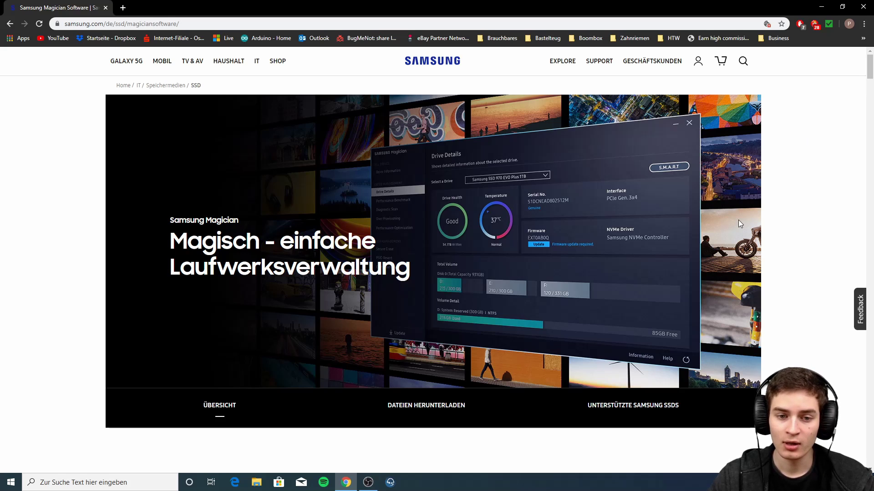
scroll(819, 175, "down", 7)
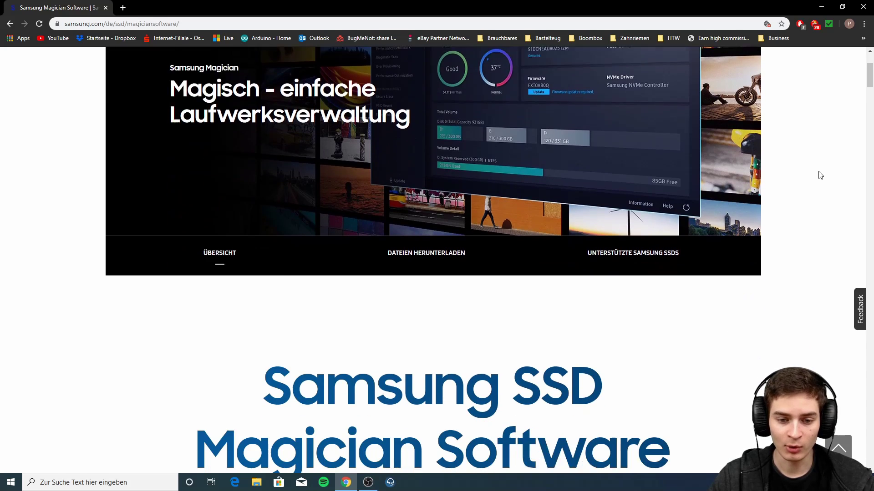
scroll(626, 191, "down", 3)
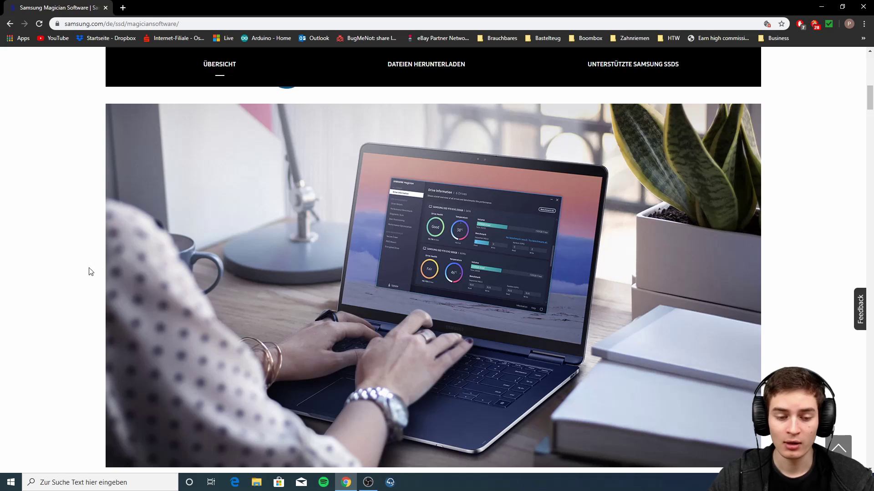
scroll(87, 264, "down", 8)
scroll(94, 249, "down", 10)
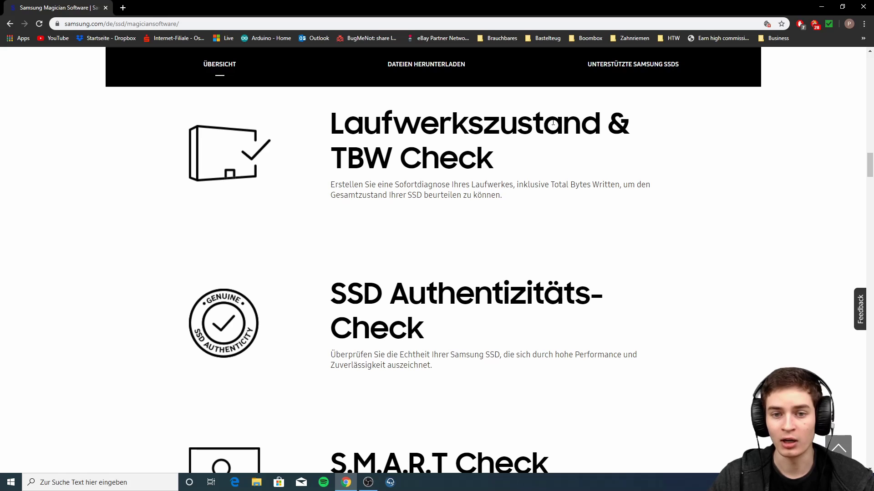
scroll(330, 198, "down", 6)
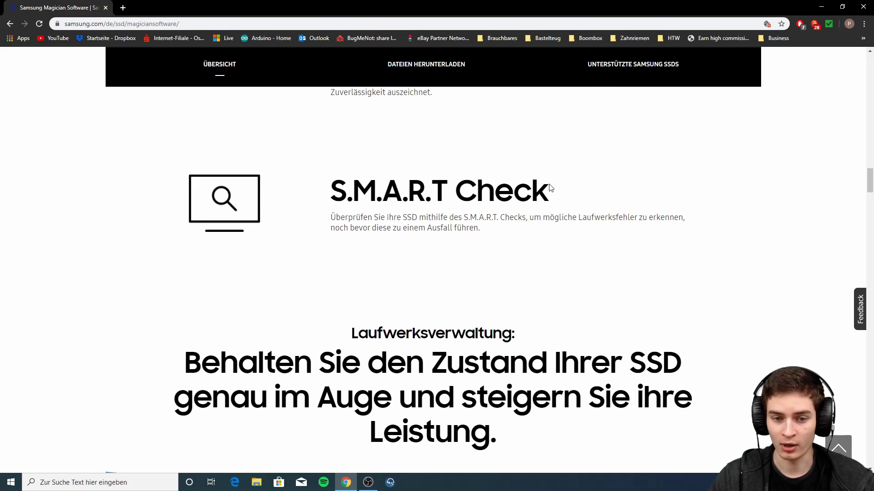
Read the drive management features: Performance Benchmark, Diagnose-Scan, Over-Provisioning and Performance-Optimierung
scroll(501, 192, "down", 7)
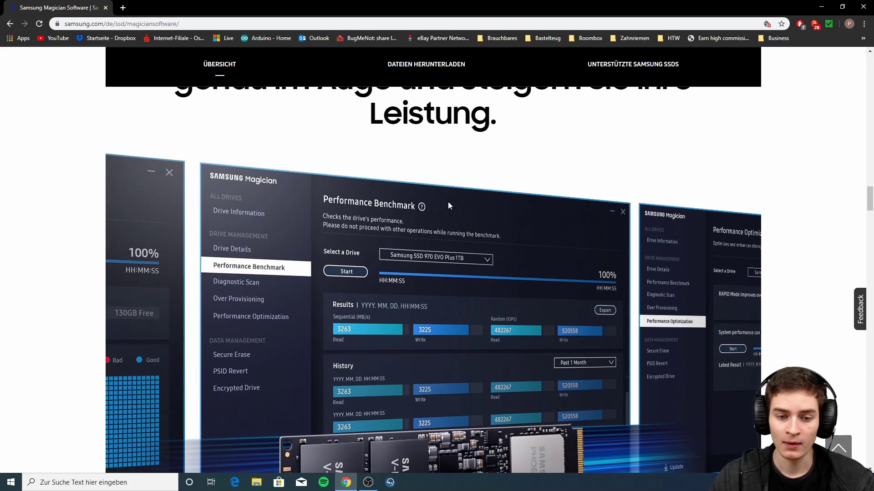
scroll(400, 182, "down", 10)
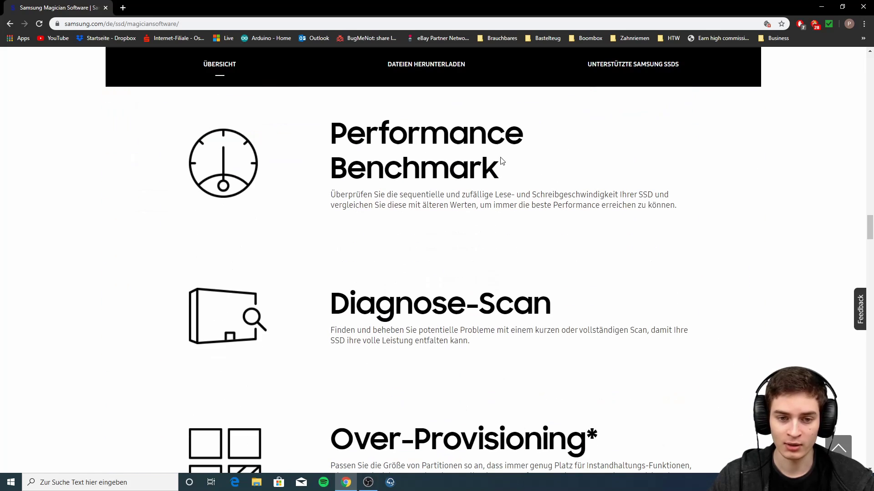
scroll(395, 157, "down", 5)
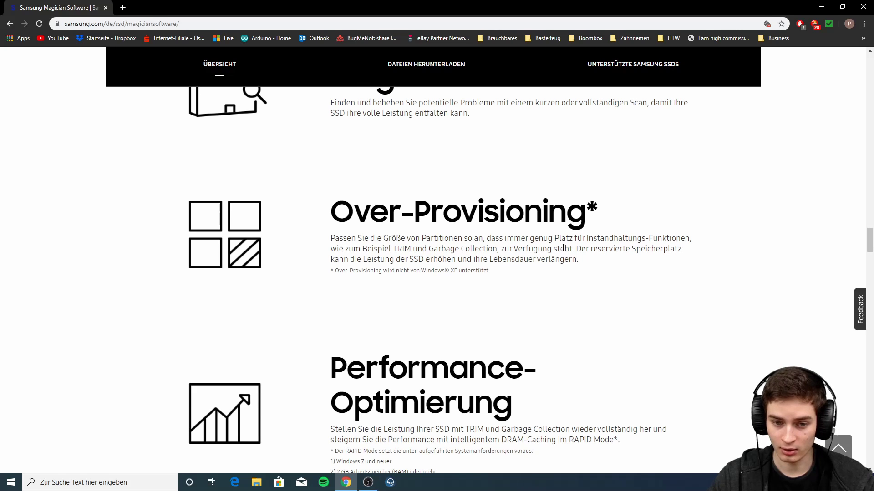
left_click_drag(357, 242, 473, 243)
left_click(474, 242)
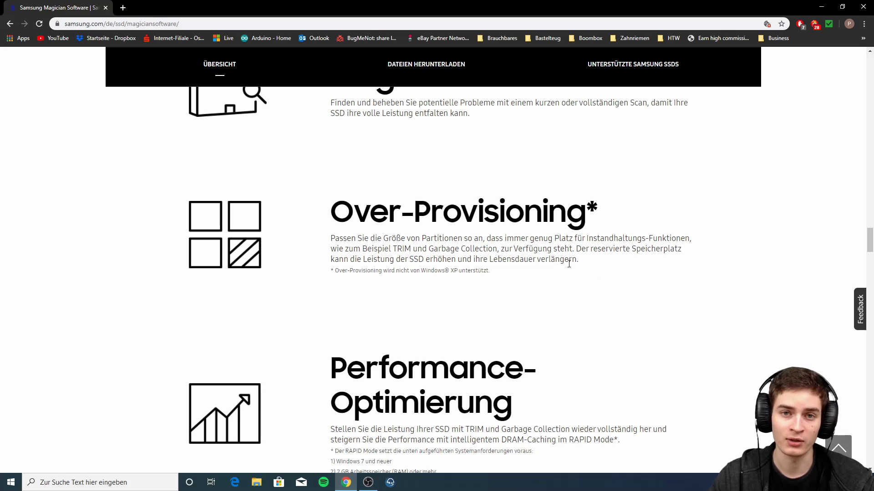
scroll(591, 262, "down", 3)
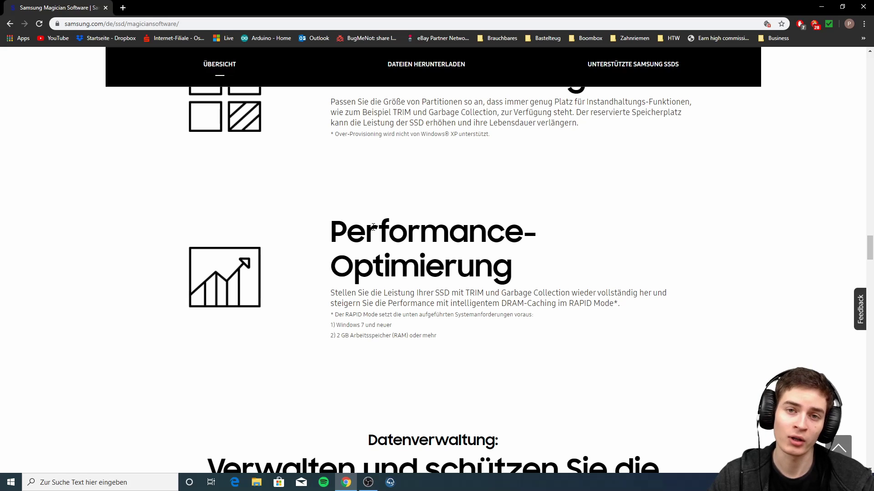
Examine the data management features Secure Erase, PSID Revert and Encrypted Drive, reading the Encrypted Drive description closely
scroll(403, 245, "down", 8)
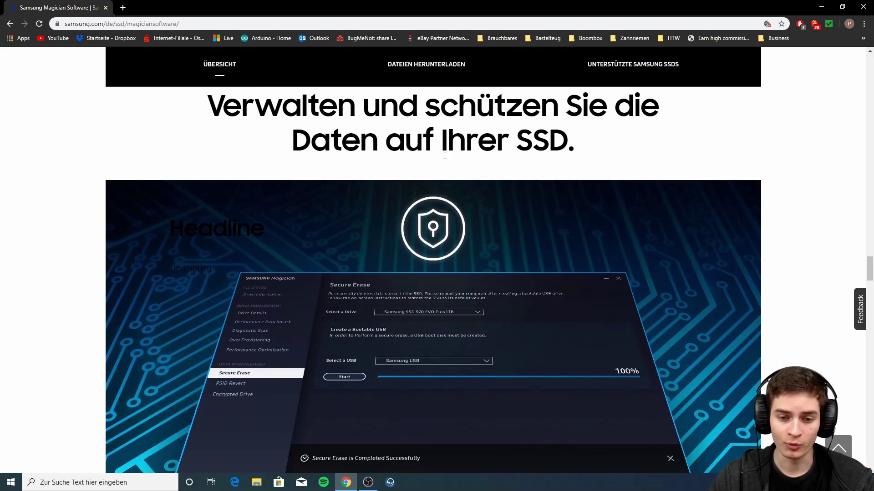
scroll(485, 280, "down", 1)
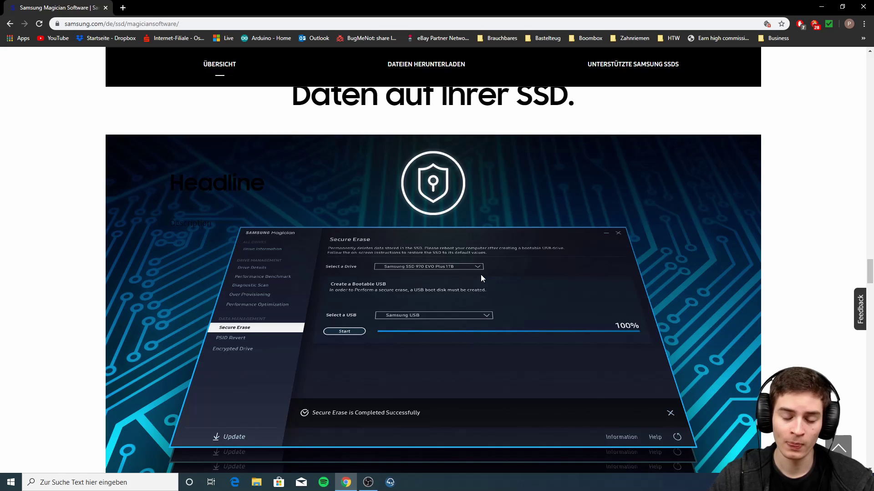
scroll(456, 280, "down", 5)
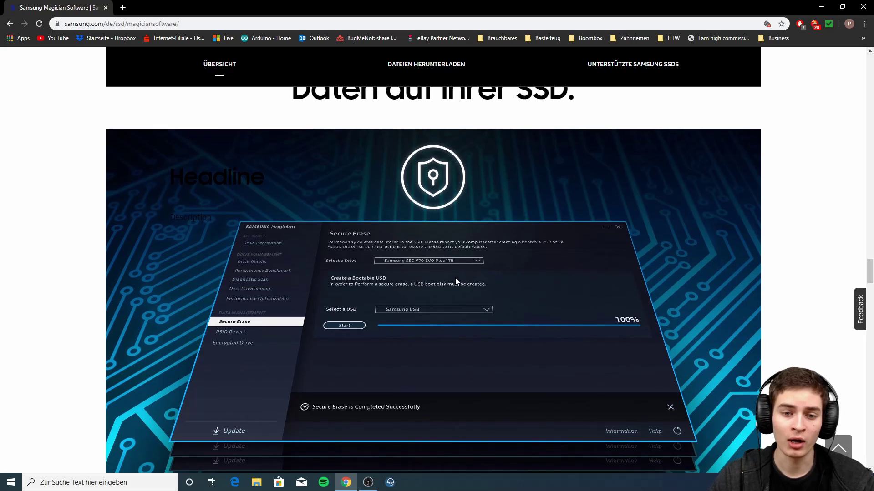
scroll(456, 281, "down", 6)
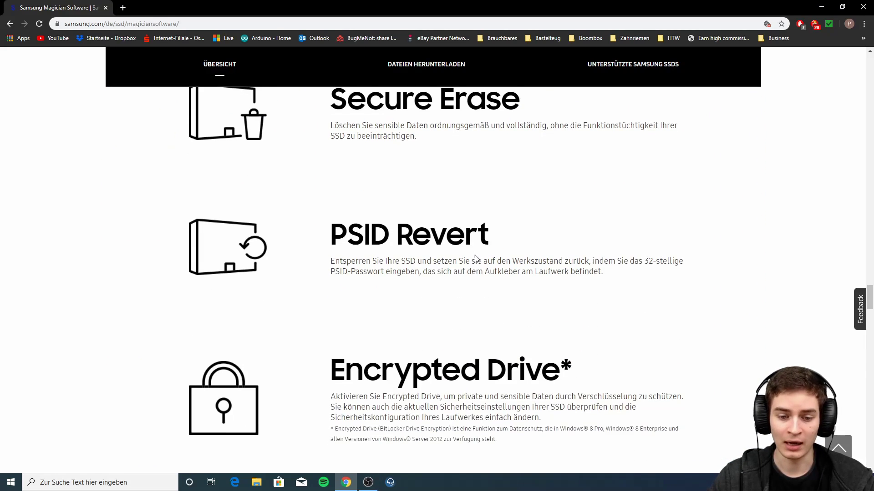
left_click_drag(350, 315, 624, 361)
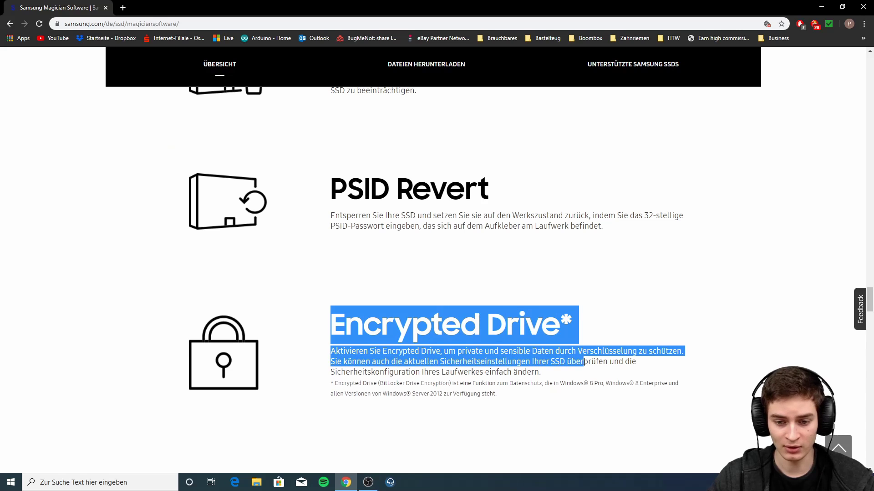
left_click(573, 379)
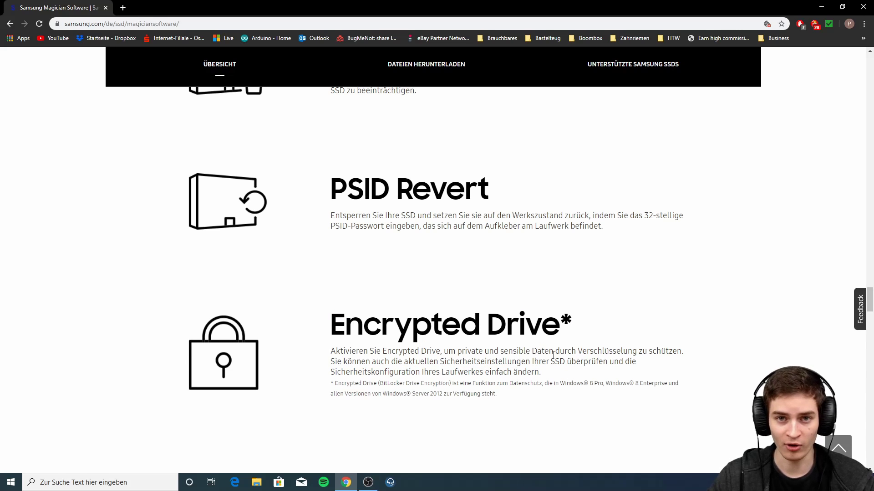
Review the troubleshooting features Systeminformationen, Updates and Hilfe, and locate the Samsung Magician download link
scroll(553, 355, "down", 7)
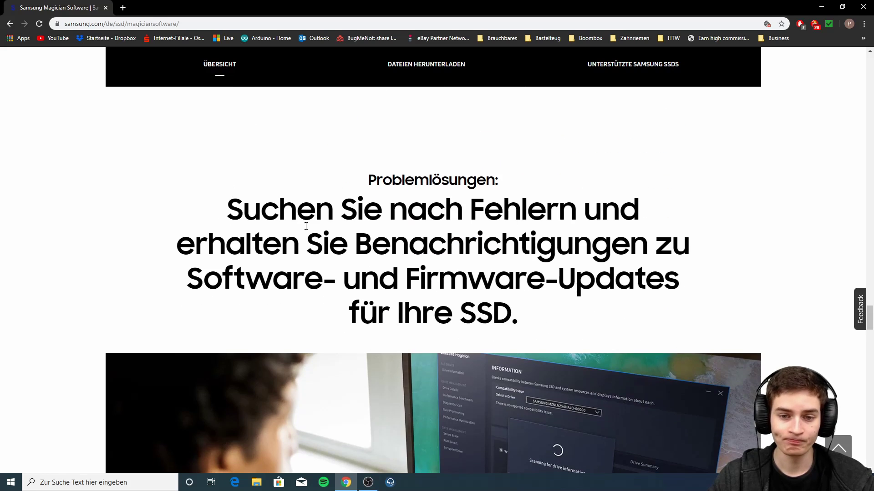
scroll(455, 199, "down", 12)
scroll(439, 197, "down", 6)
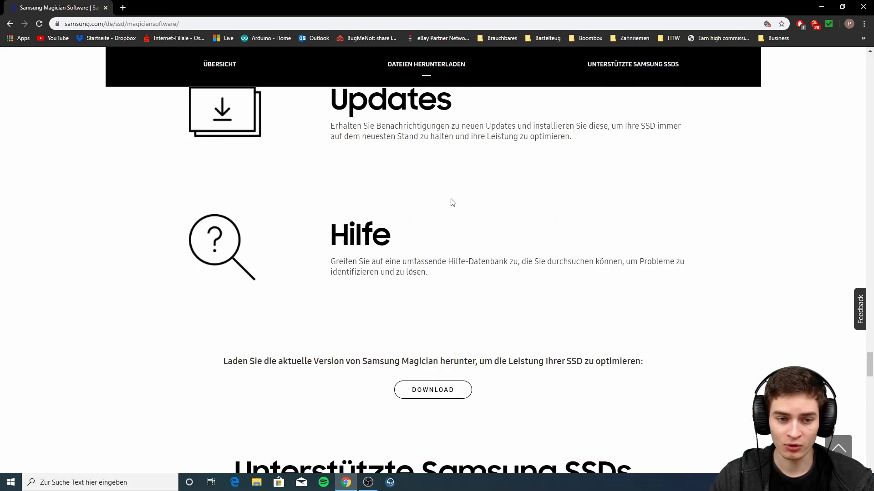
scroll(451, 200, "up", 5)
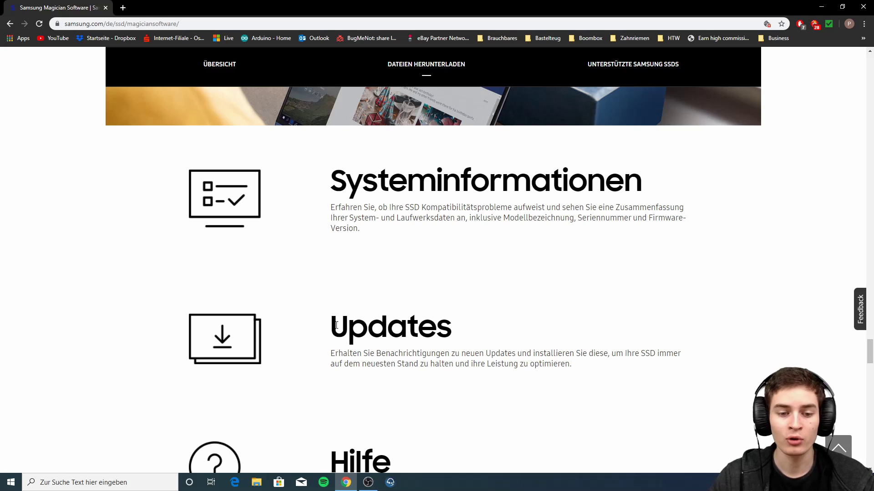
scroll(466, 326, "down", 7)
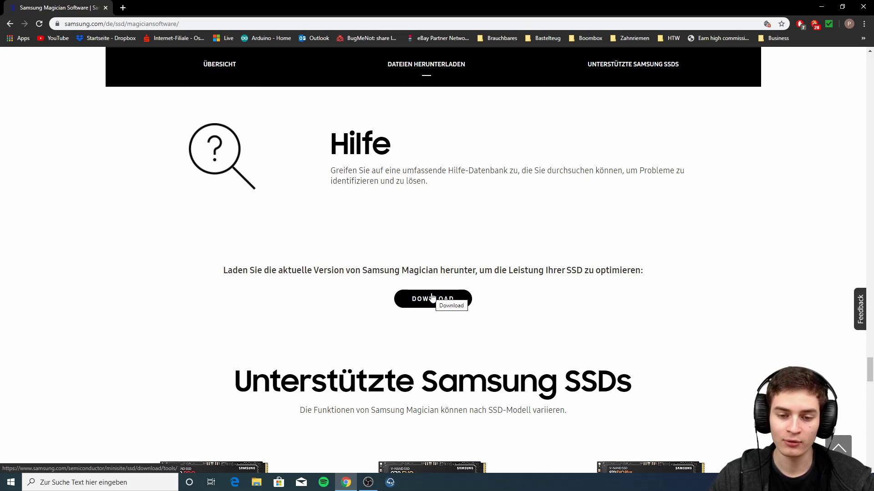
Examine the list of supported Samsung SSDs through to its final entry, the 840 PRO, with its capacities and interface
scroll(432, 298, "down", 6)
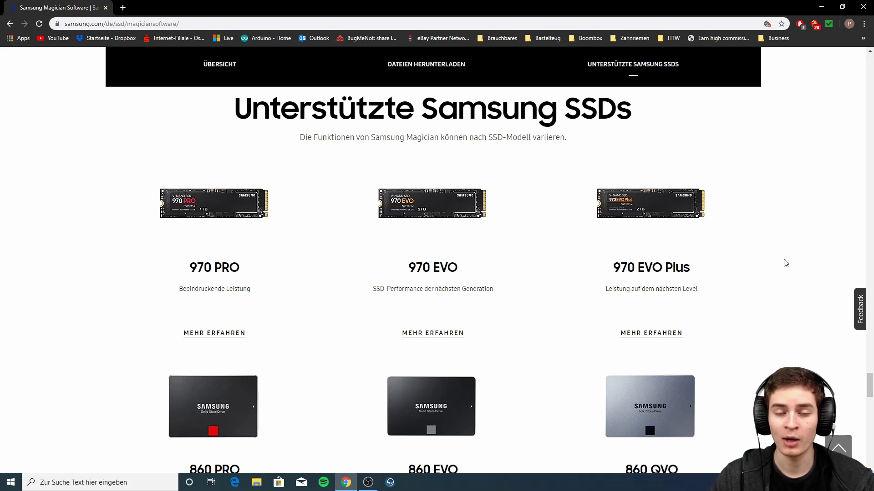
scroll(784, 240, "down", 10)
scroll(784, 240, "down", 15)
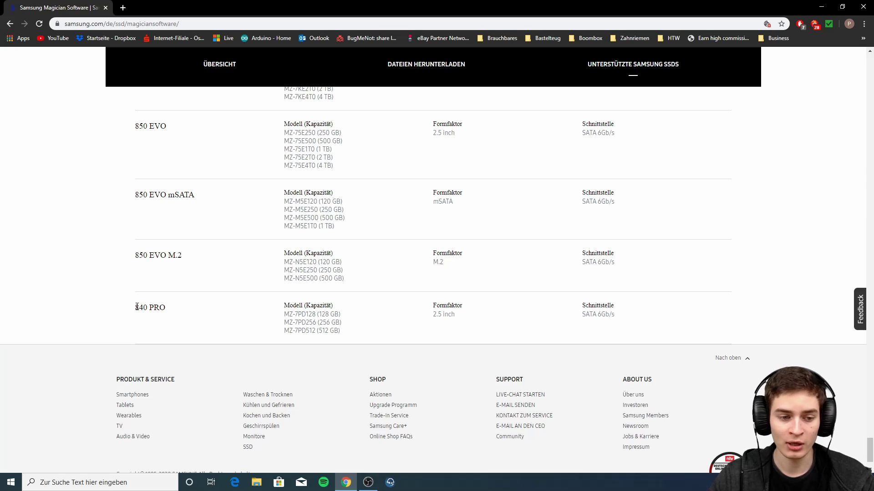
left_click_drag(136, 307, 168, 312)
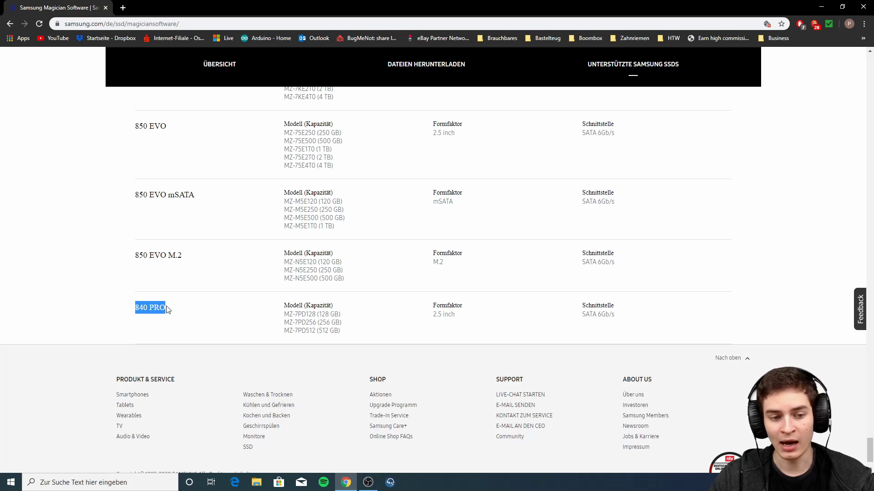
left_click(186, 313)
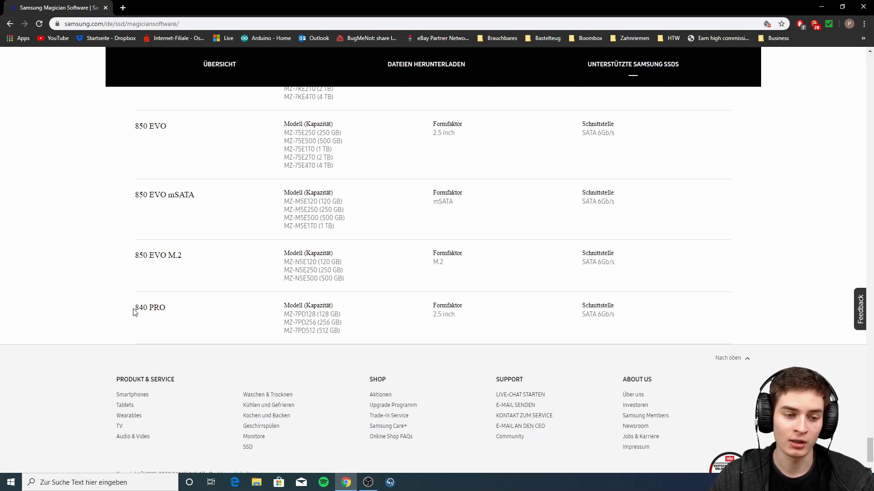
left_click_drag(147, 309, 166, 309)
left_click(173, 311)
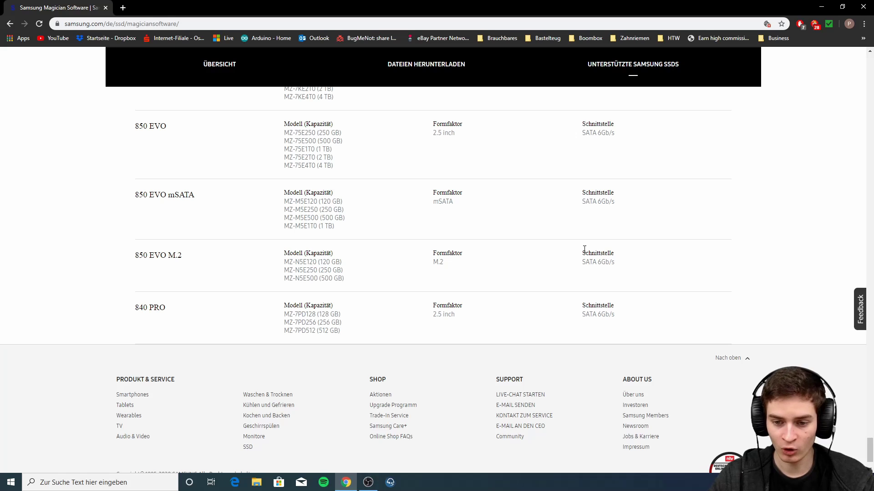
scroll(361, 304, "up", 1)
triple_click(194, 363)
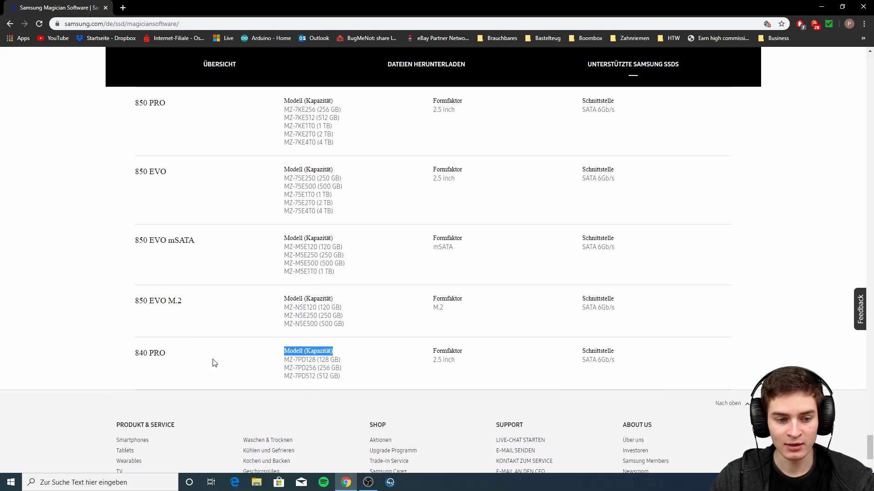
Look back over the supported models from the 860 series to the 970 series and return to the download section
scroll(201, 364, "up", 10)
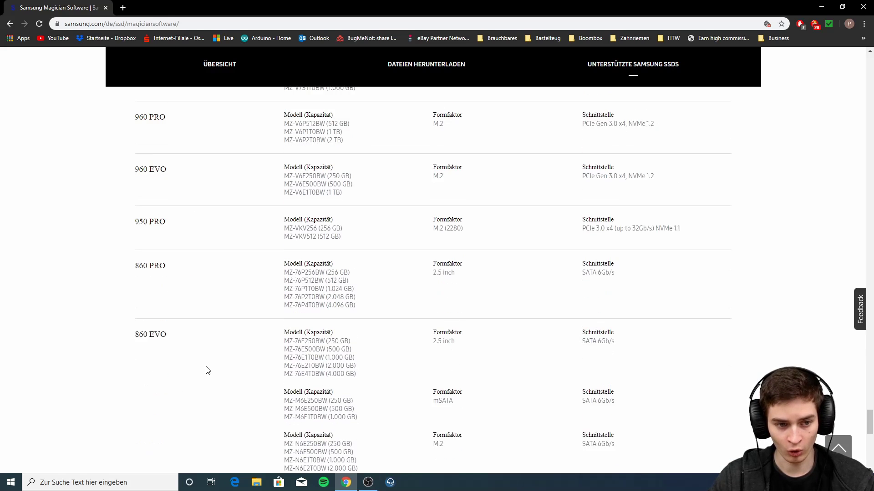
scroll(207, 369, "up", 3)
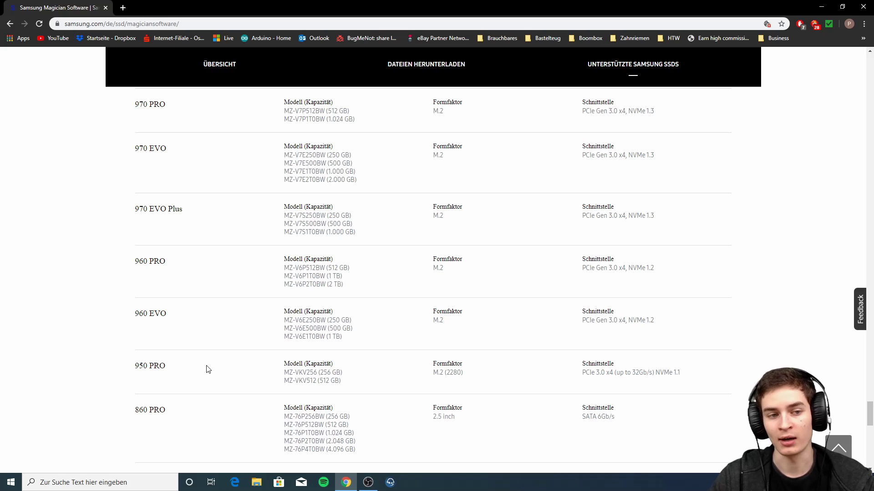
scroll(210, 369, "up", 5)
scroll(250, 377, "up", 7)
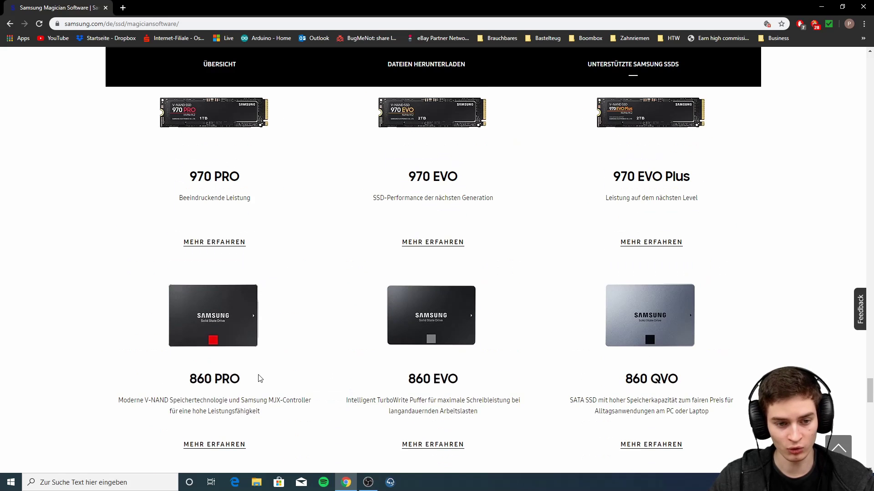
scroll(303, 366, "down", 5)
scroll(304, 368, "down", 1)
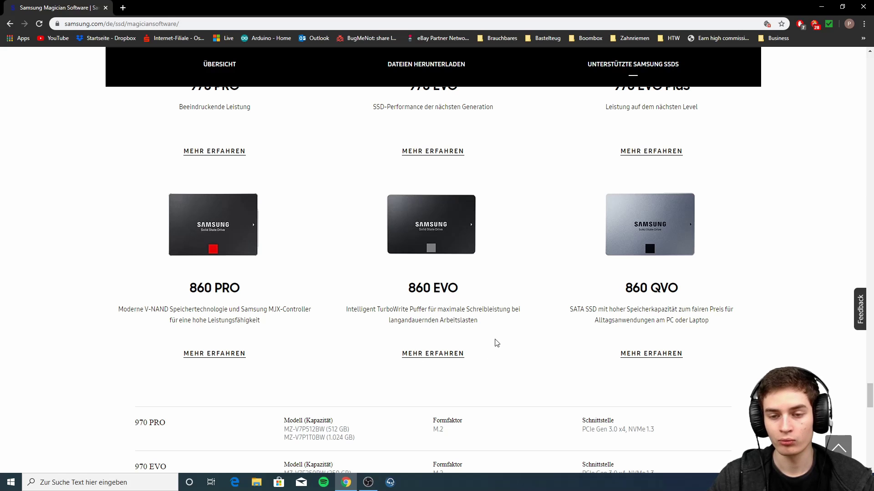
scroll(496, 344, "up", 3)
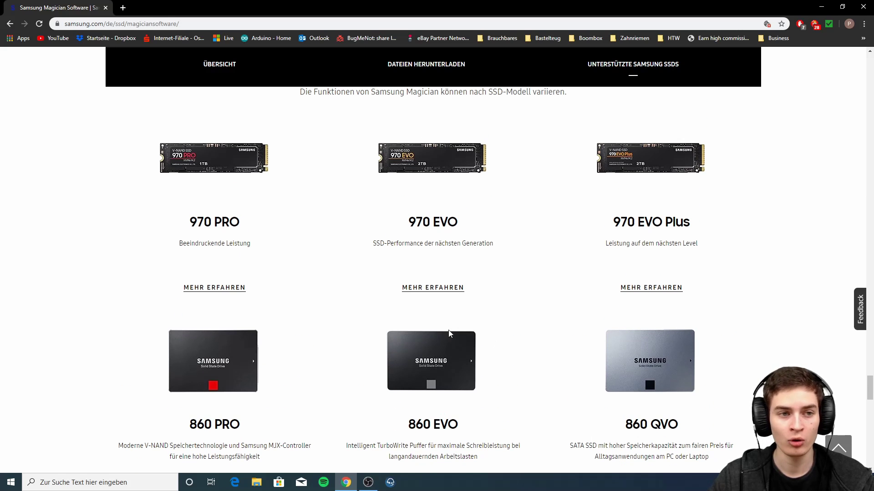
scroll(511, 294, "up", 4)
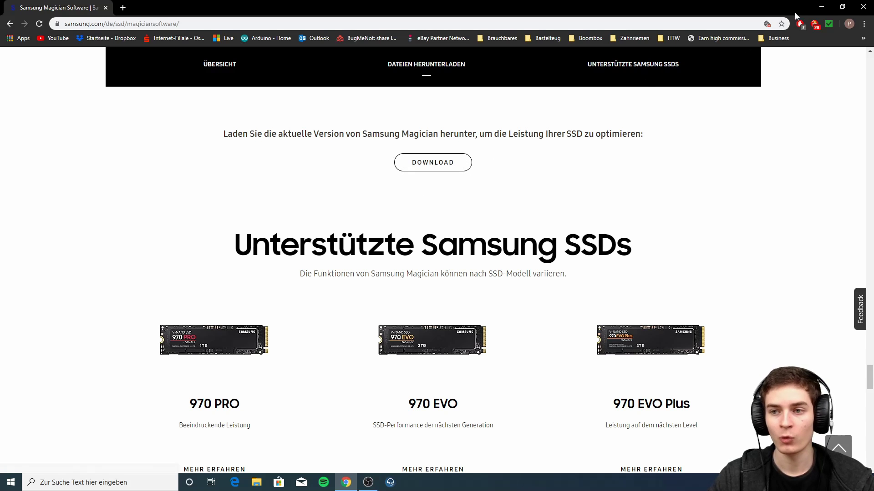
Minimize the browser and launch Samsung Magician from its desktop shortcut
left_click(822, 8)
left_click_drag(352, 165, 469, 239)
double_click(412, 208)
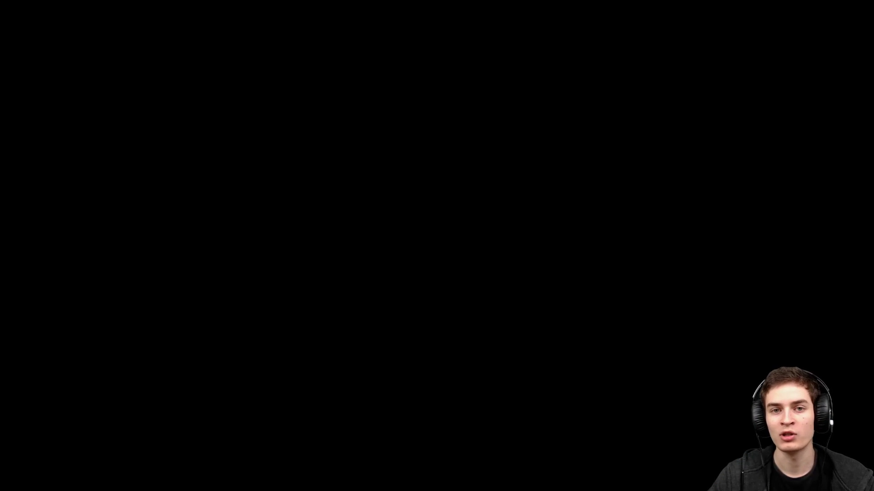
key("alt+j")
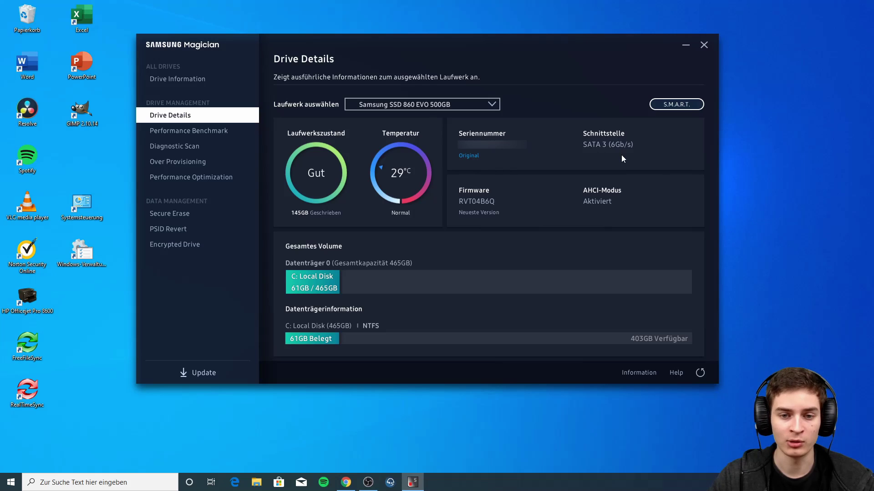
Start the Performance Benchmark for the Samsung SSD 860 EVO 500GB after a look at the Drive Information overview
left_click(223, 130)
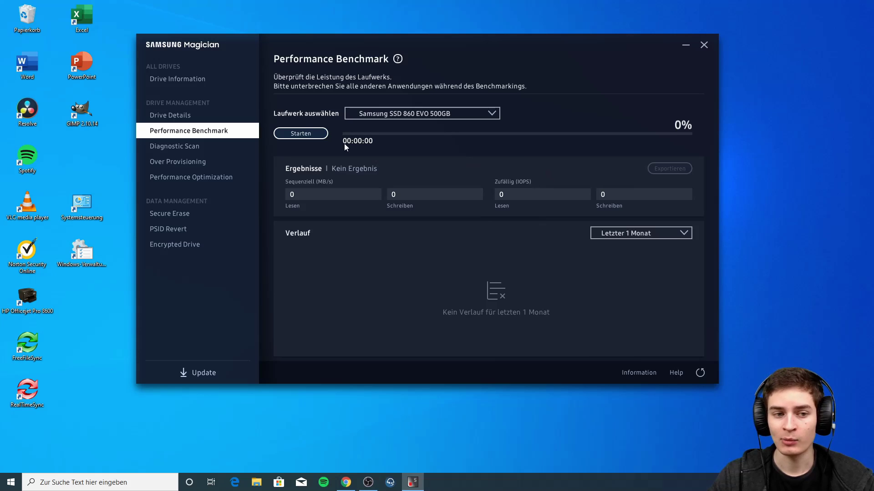
left_click(200, 81)
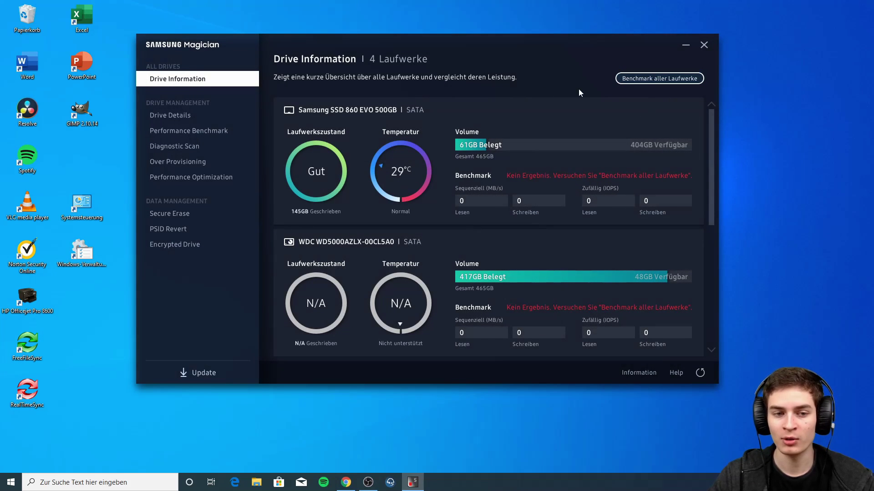
left_click(205, 131)
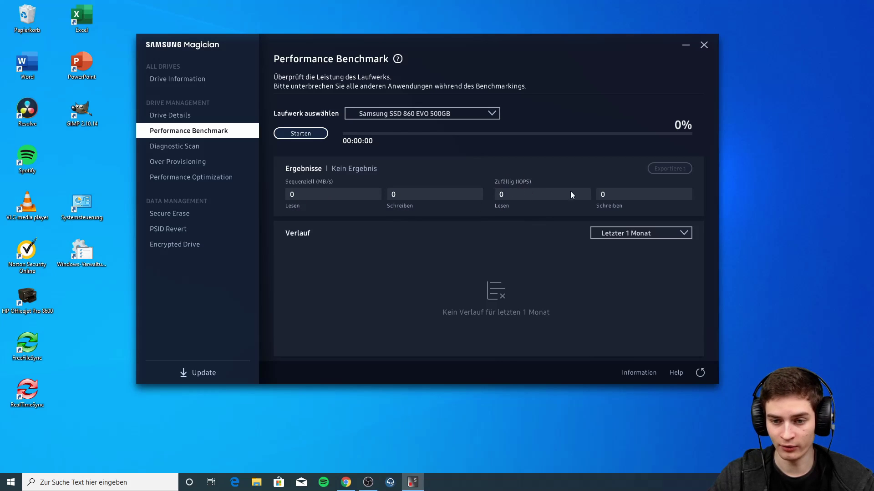
left_click(295, 134)
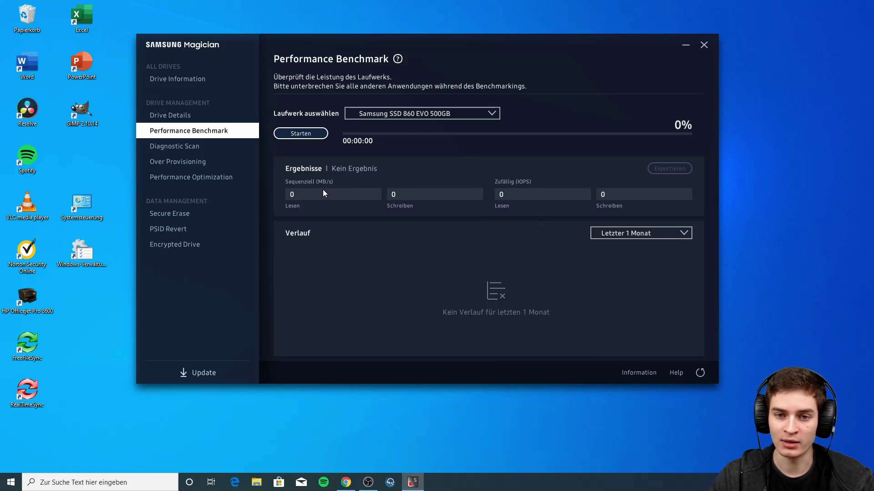
left_click(301, 134)
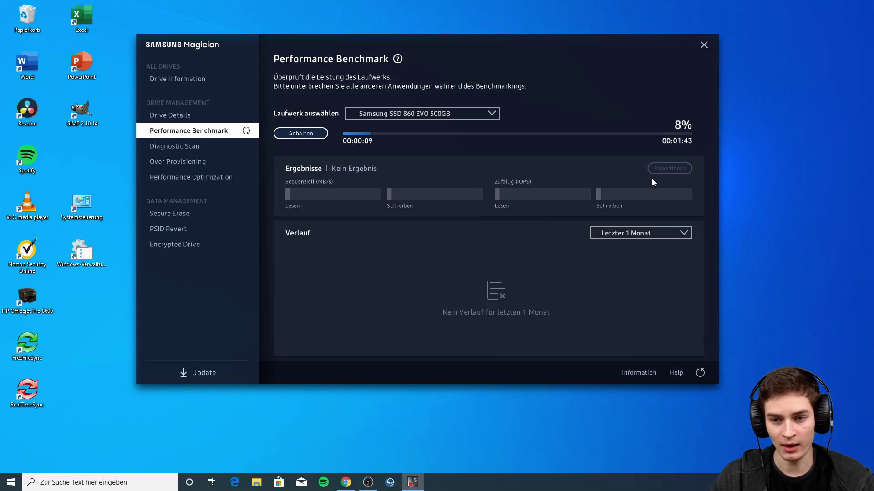
View the Diagnostic Scan, Over Provisioning and Performance Optimization pages while the benchmark runs, dismissing the notice about the running function
left_click(190, 145)
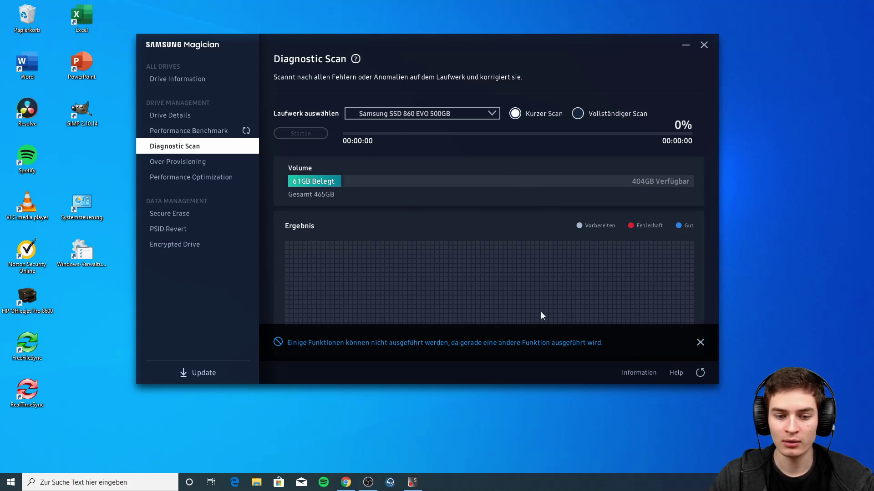
left_click(700, 342)
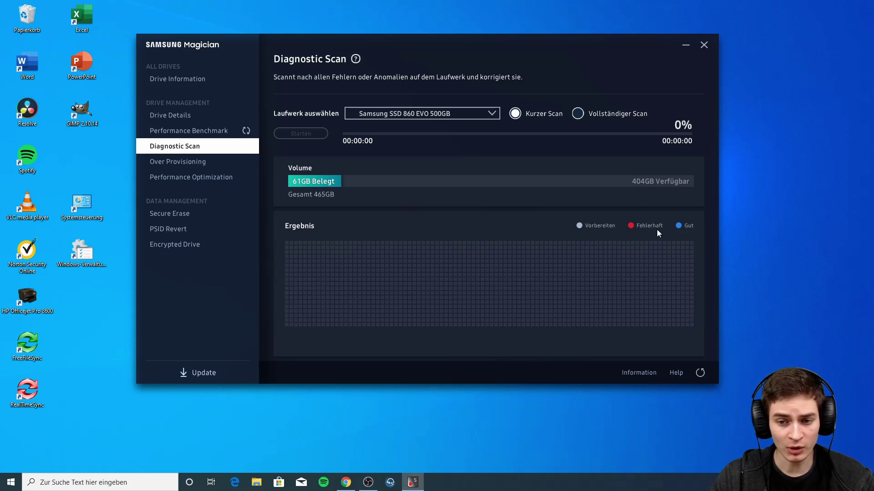
left_click(190, 163)
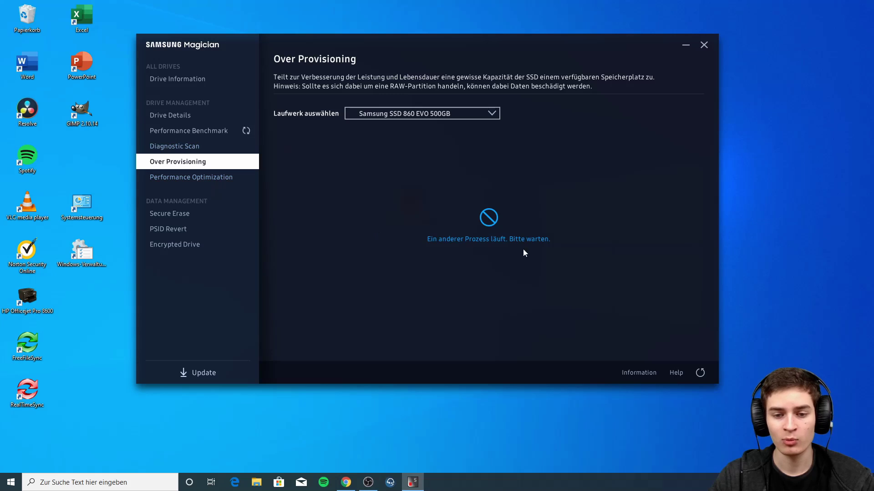
left_click(222, 180)
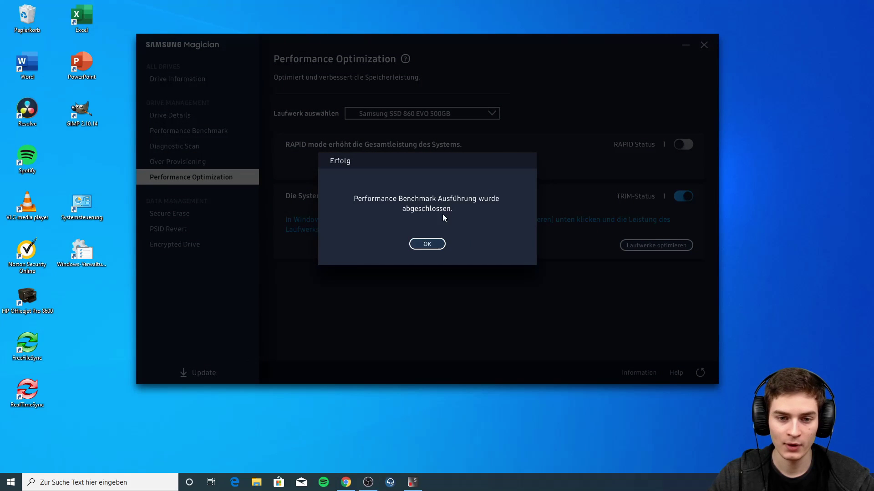
Acknowledge the completed benchmark and review its results alongside the RAPID and TRIM settings under Performance Optimization
left_click(432, 244)
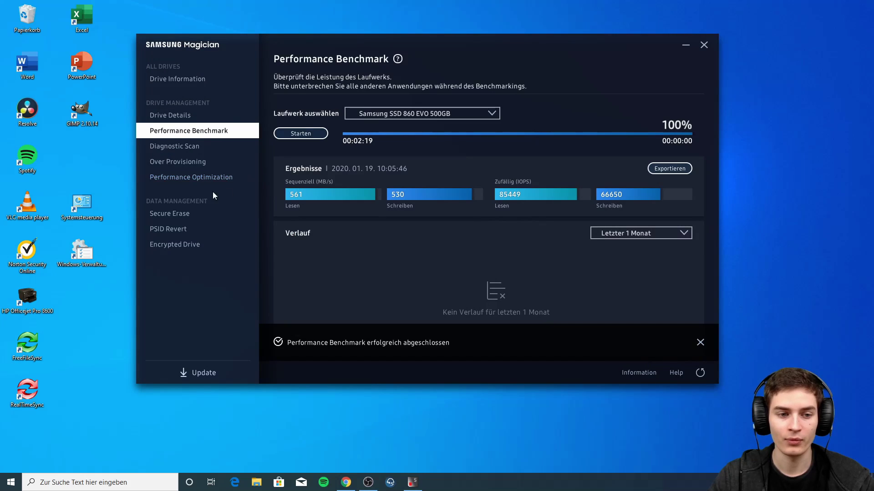
left_click(204, 177)
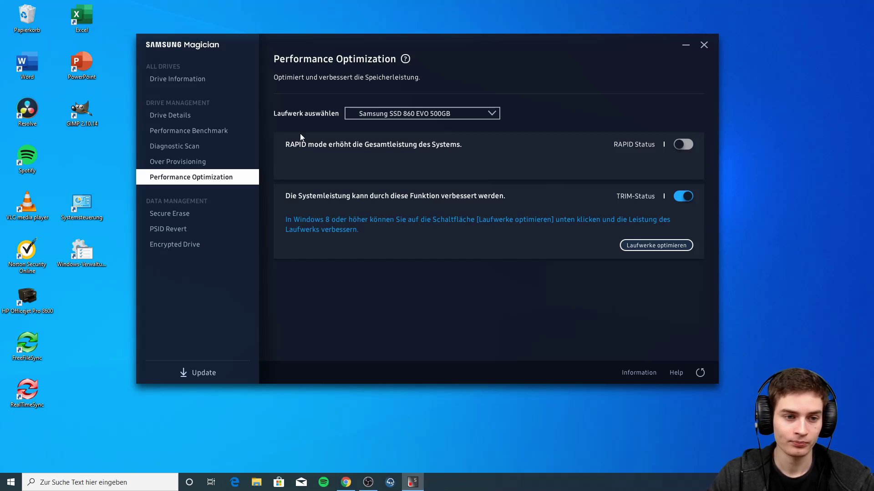
left_click(209, 130)
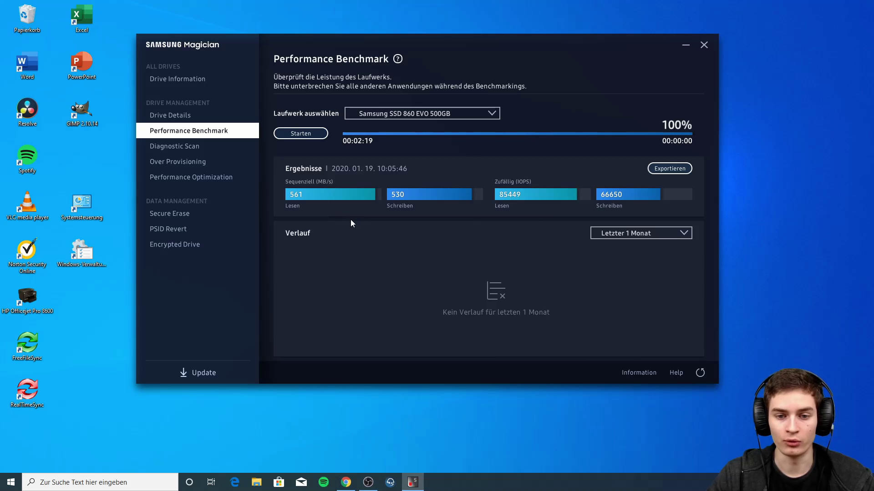
Review the Over Provisioning, Secure Erase, PSID Revert and Encrypted Drive pages for the Samsung SSD 860 EVO 500GB
left_click(193, 162)
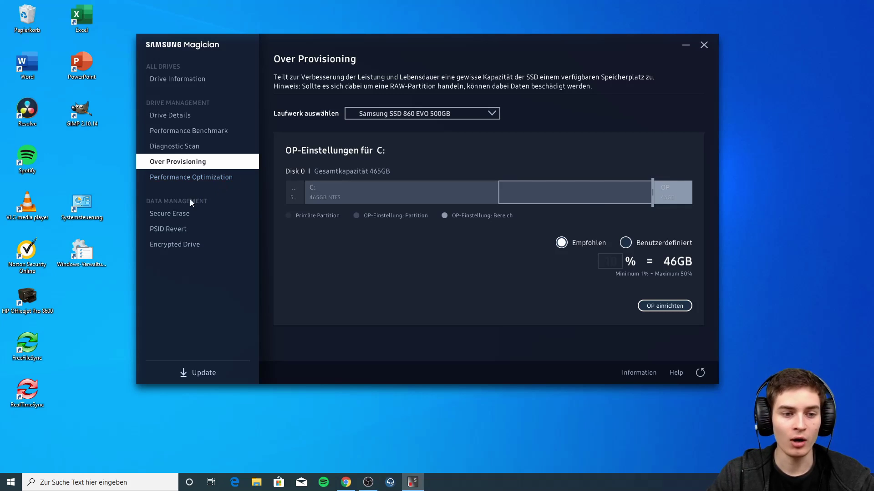
left_click(183, 217)
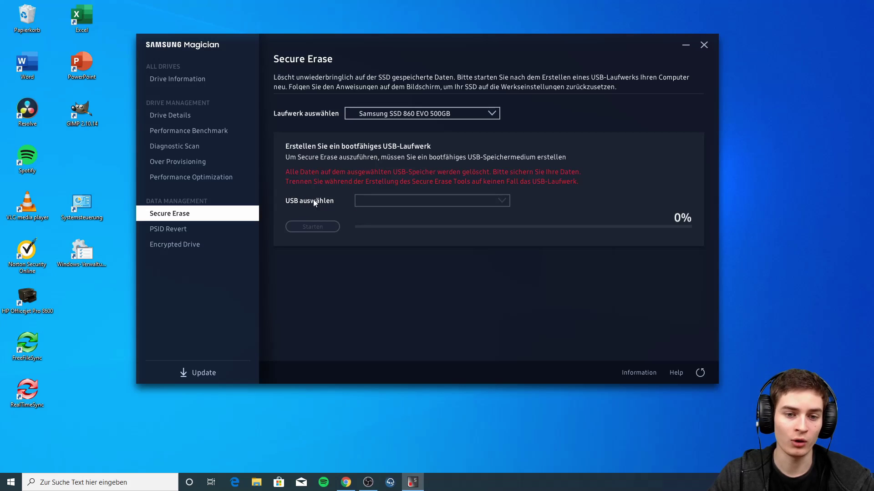
left_click(183, 227)
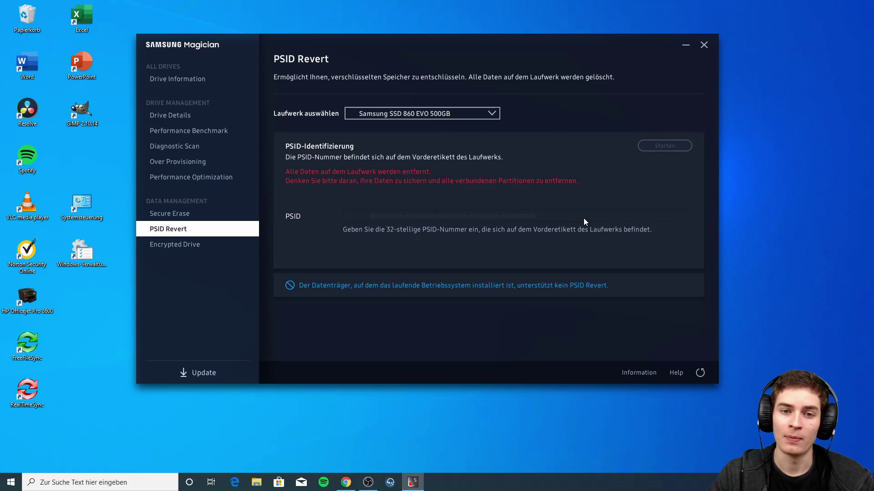
left_click(193, 245)
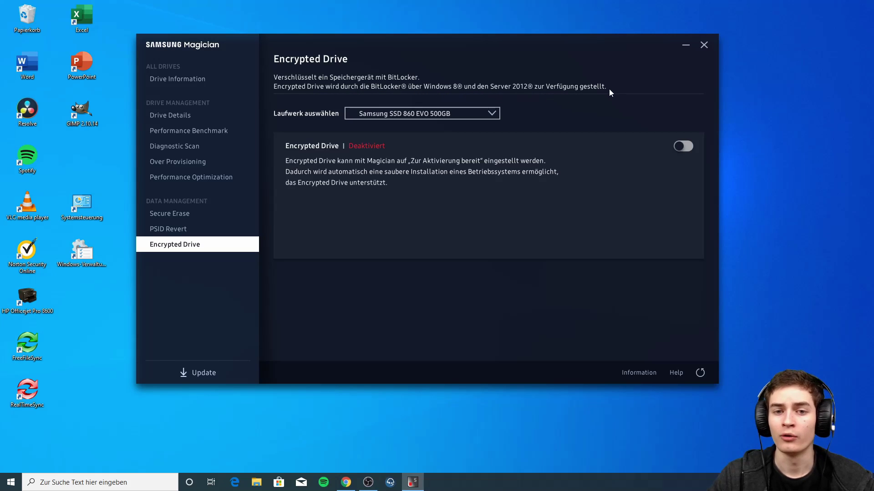
Check Encrypted Drive support for the WDC WD5000AZLX-00CL5A0 and ST2000DM001-1ER164 drives, and reselect the Samsung SSD 860 EVO 500GB
left_click(489, 114)
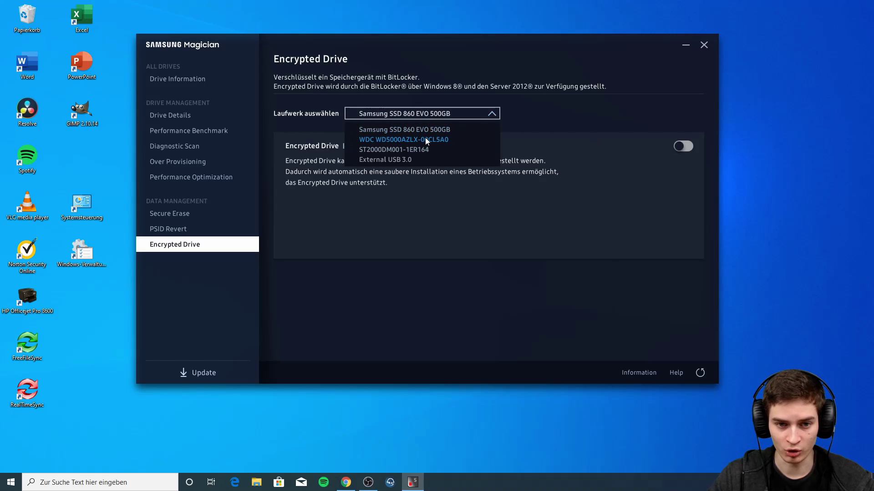
left_click(426, 140)
left_click(458, 114)
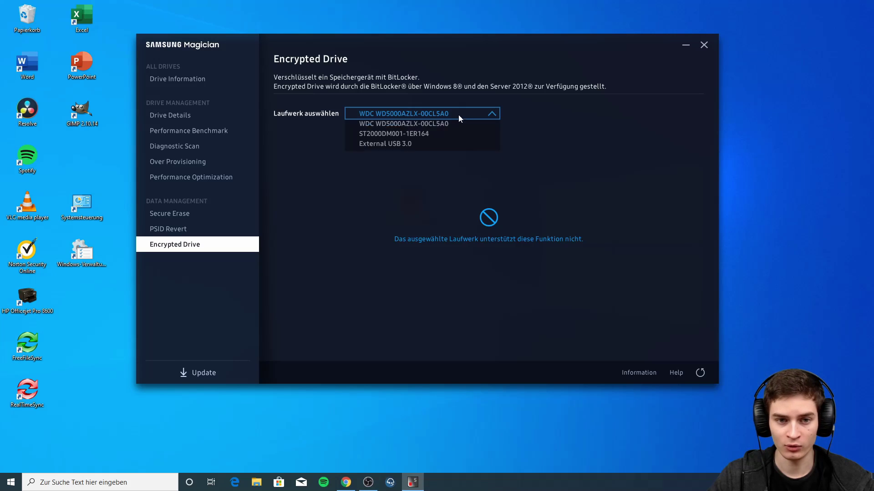
left_click(404, 132)
left_click(407, 114)
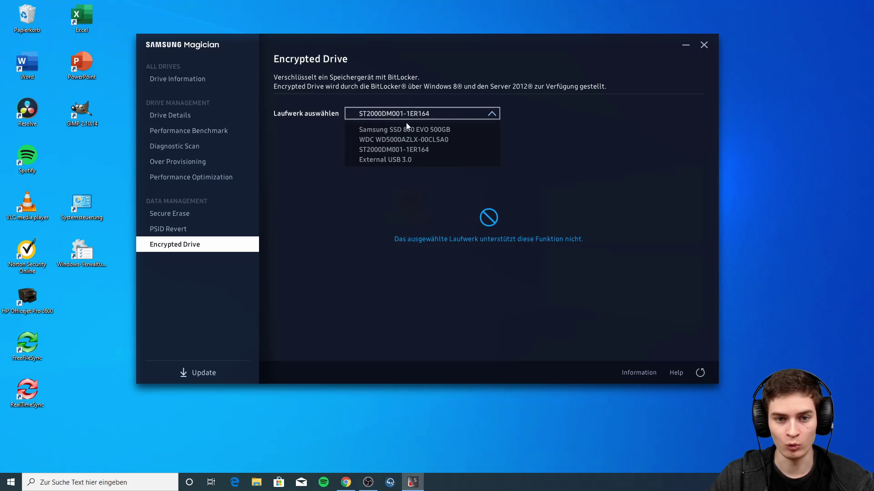
left_click(455, 127)
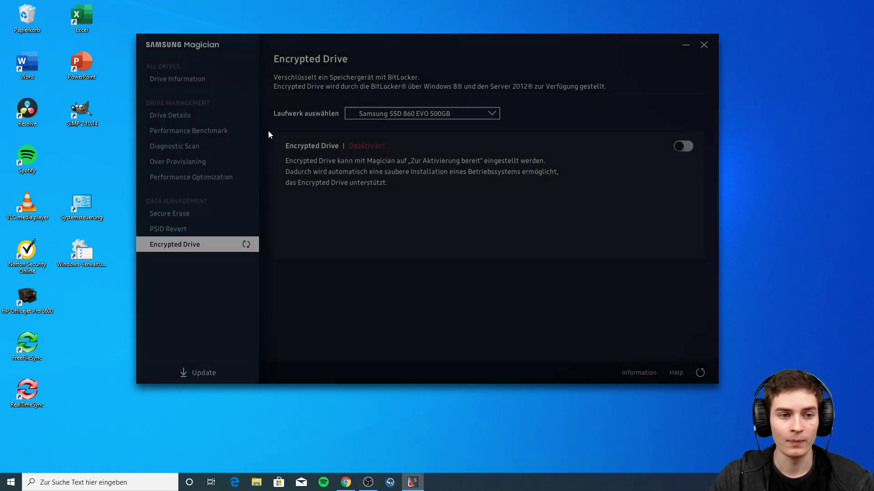
Examine the health, temperature, volume and benchmark data of all drives in the Drive Information overview
left_click(179, 79)
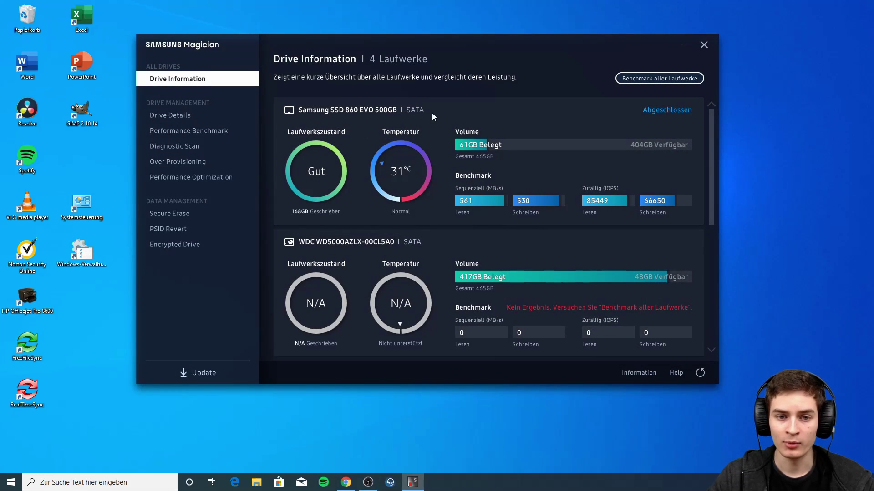
left_click_drag(711, 138, 709, 179)
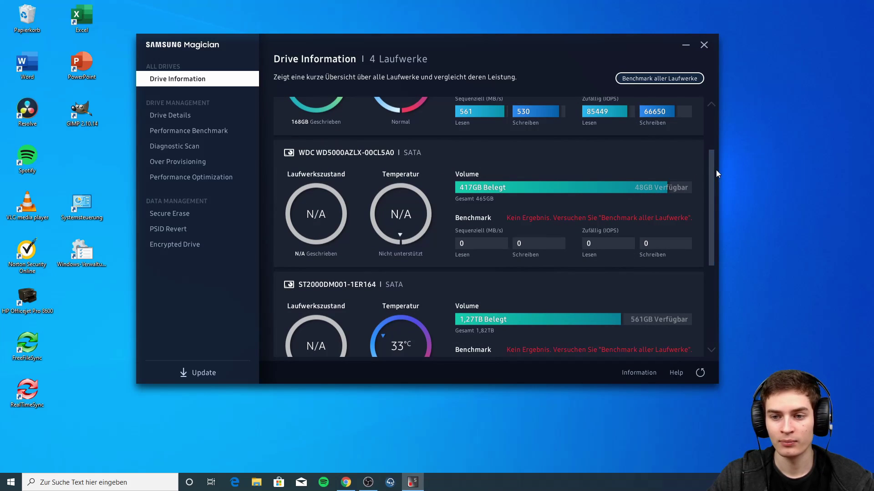
left_click_drag(711, 173, 711, 228)
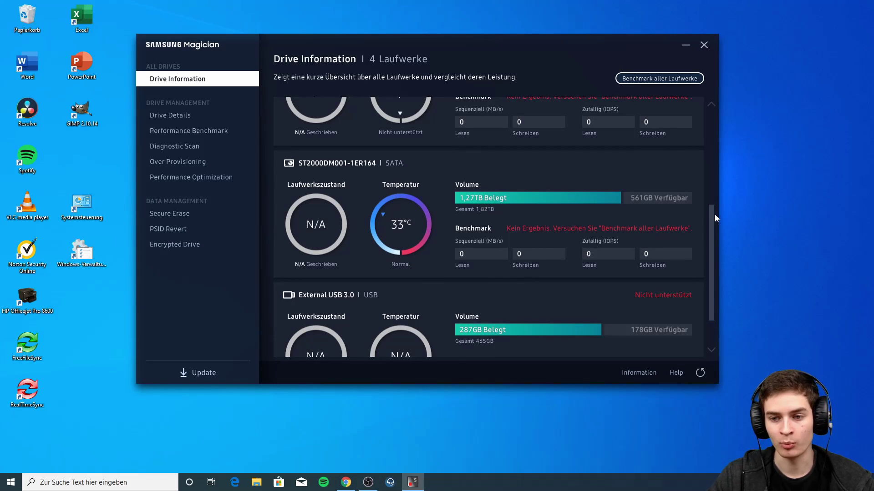
left_click_drag(714, 217, 711, 276)
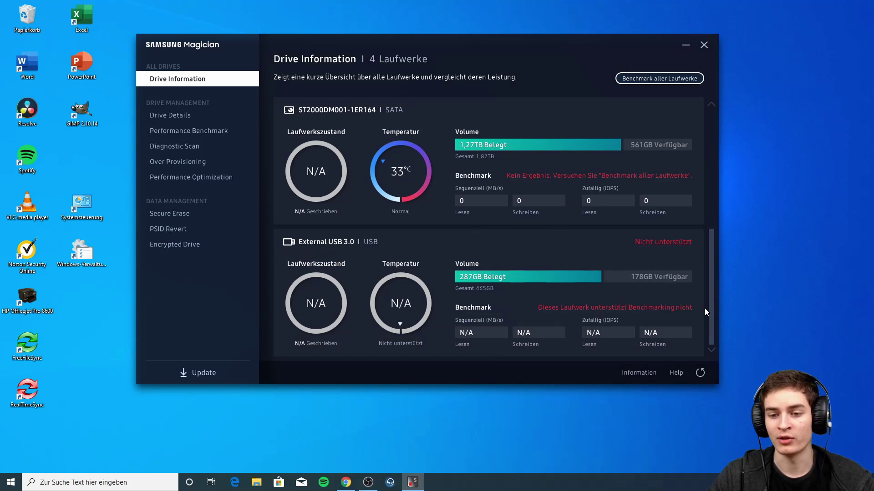
left_click_drag(712, 314, 703, 134)
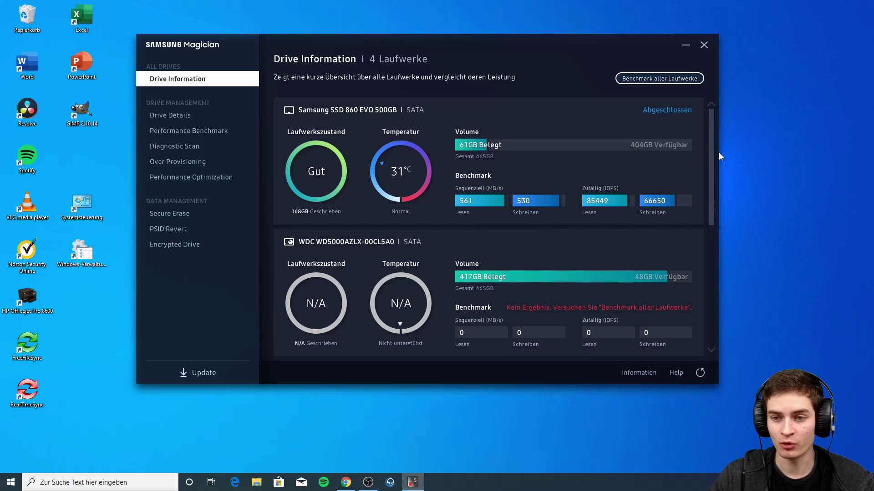
scroll(713, 170, "down", 1)
scroll(637, 155, "up", 1)
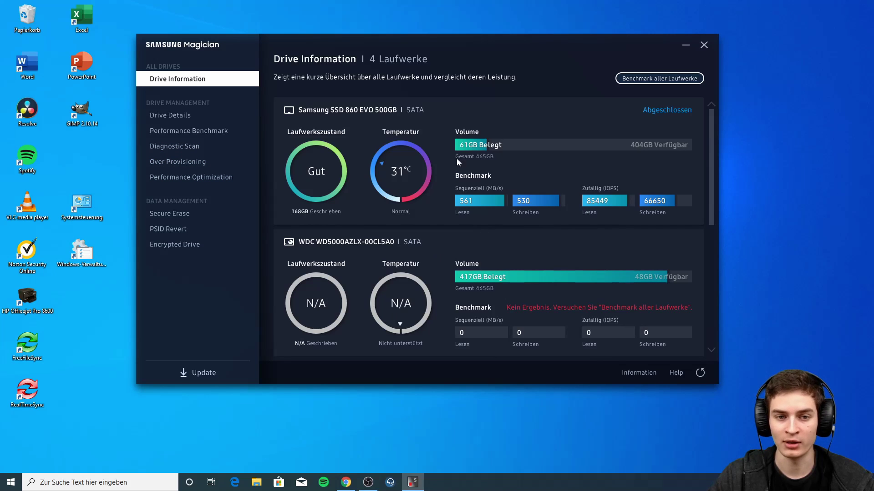
Open the Samsung SSD 860 EVO's drive details, examine its complete S.M.A.R.T. attribute table, and close the table
left_click(406, 169)
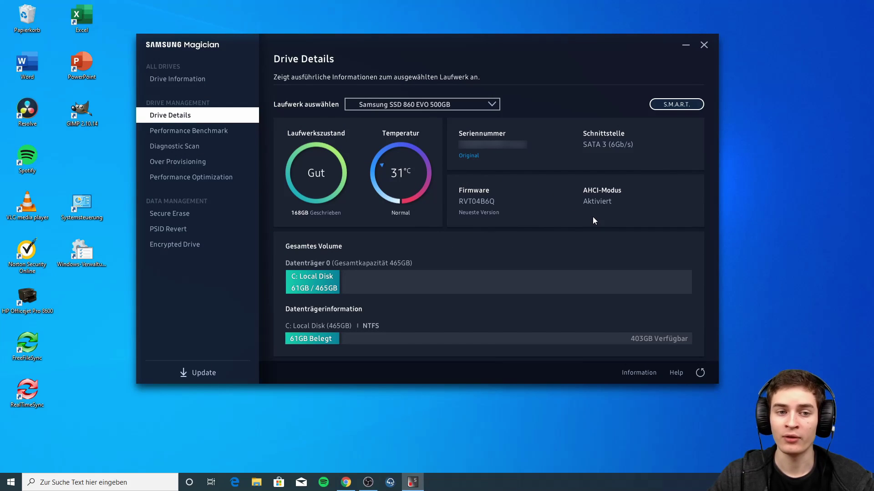
left_click(681, 104)
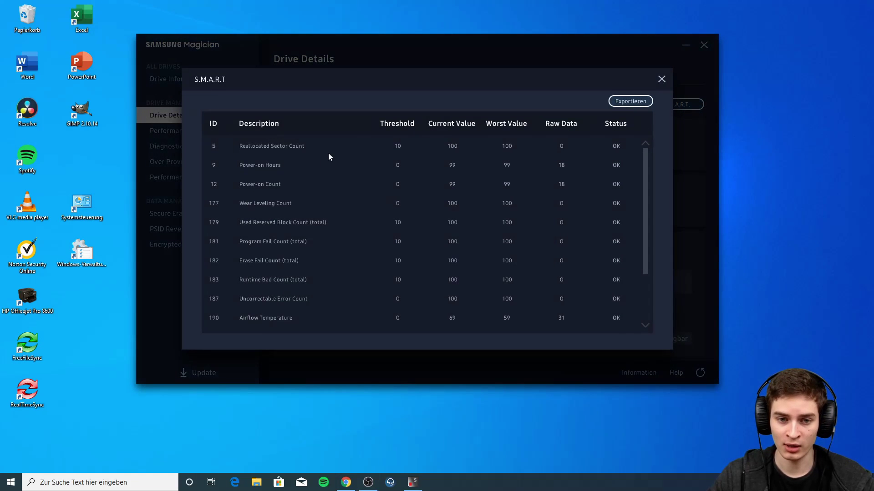
left_click_drag(646, 170, 644, 207)
left_click_drag(645, 240, 633, 271)
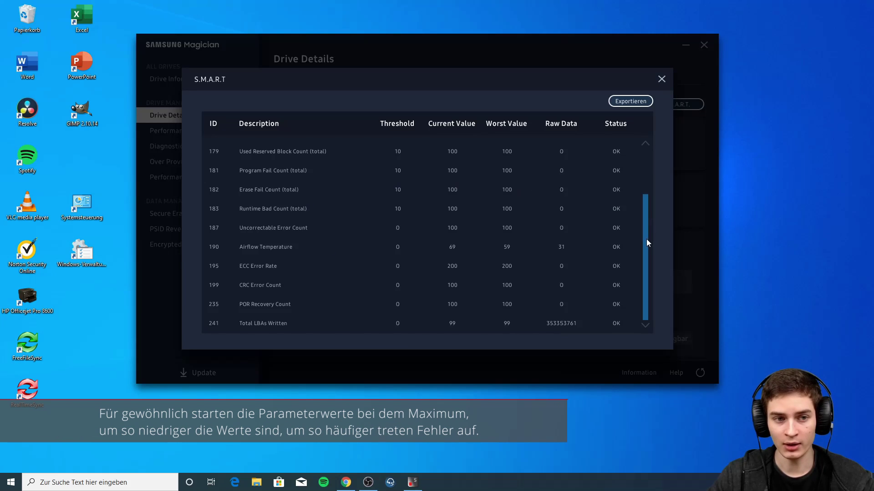
left_click_drag(645, 240, 645, 163)
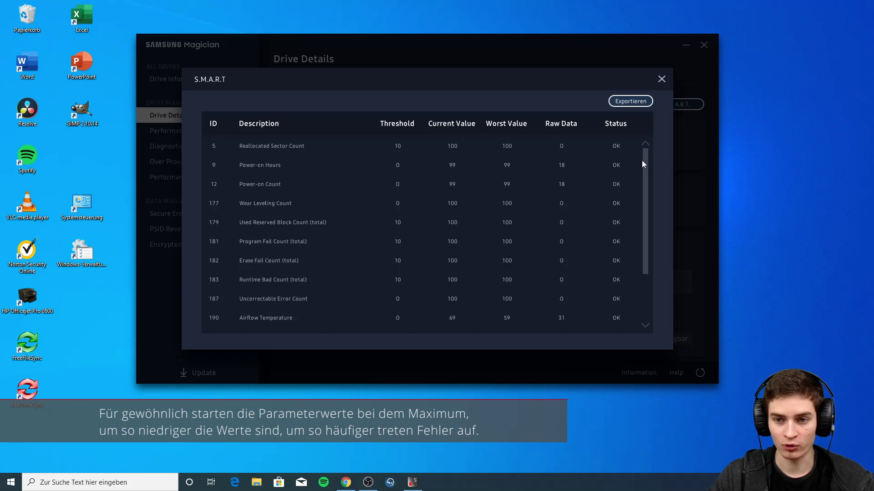
left_click_drag(642, 164, 616, 135)
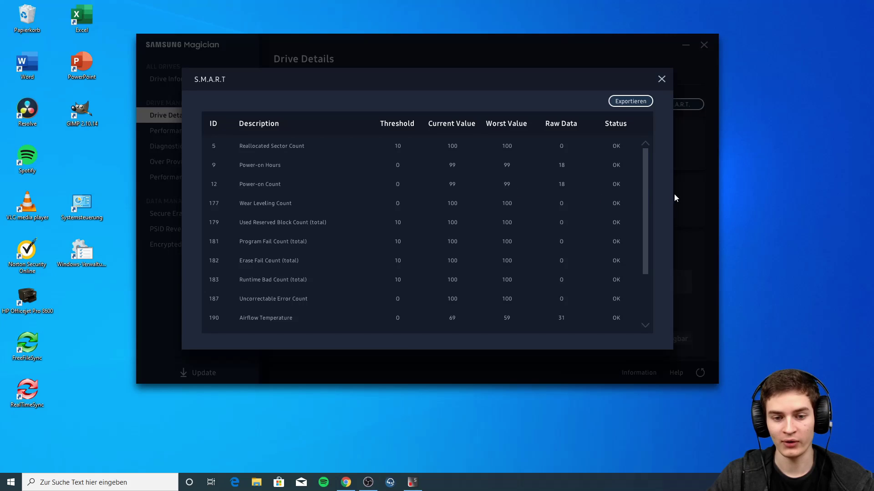
left_click(662, 79)
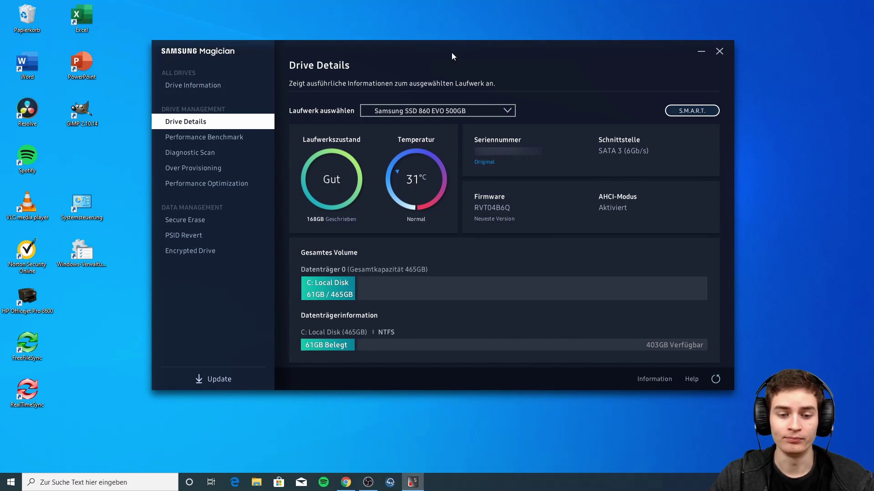
left_click(467, 116)
left_click(469, 115)
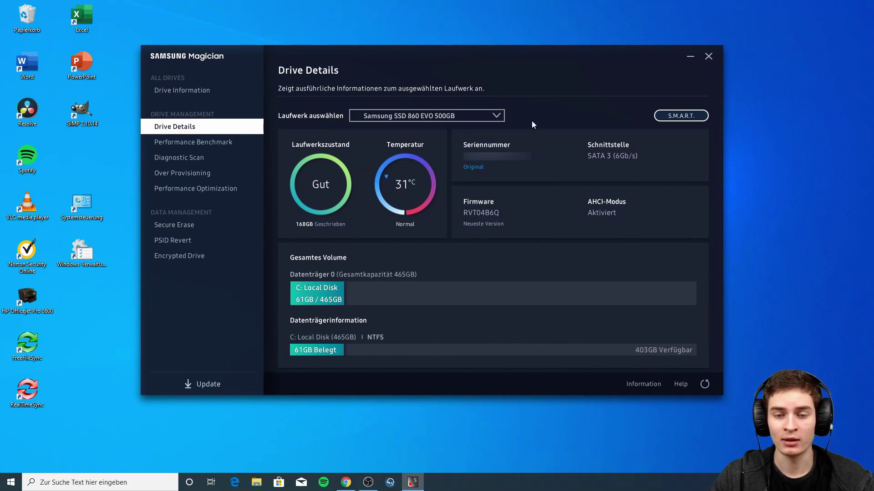